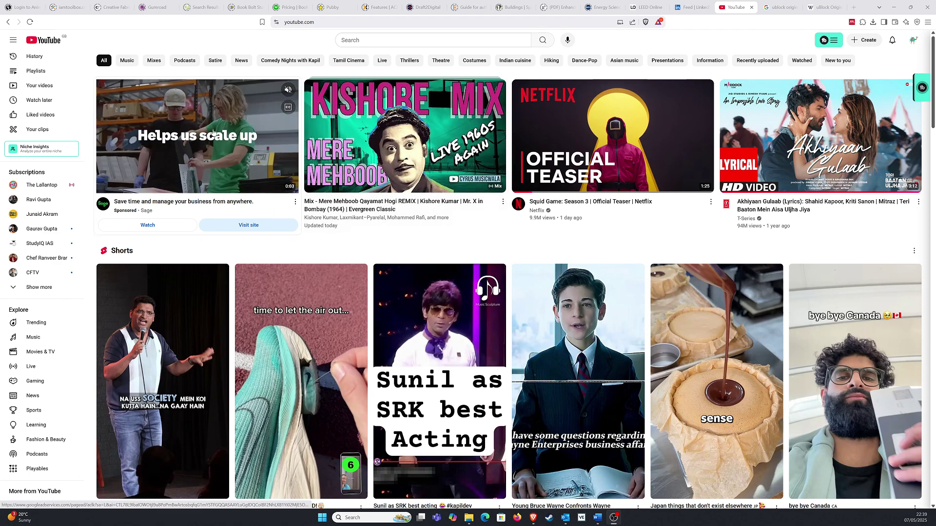
Step: Look through the YouTube home feed for sponsored videos, Shorts, Breaking news and Playables sections, returning to its beginning
{"action": "scroll", "coordinate": [219, 171], "scroll_direction": "down", "scroll_amount": 6}
{"action": "scroll", "coordinate": [254, 195], "scroll_direction": "down", "scroll_amount": 20}
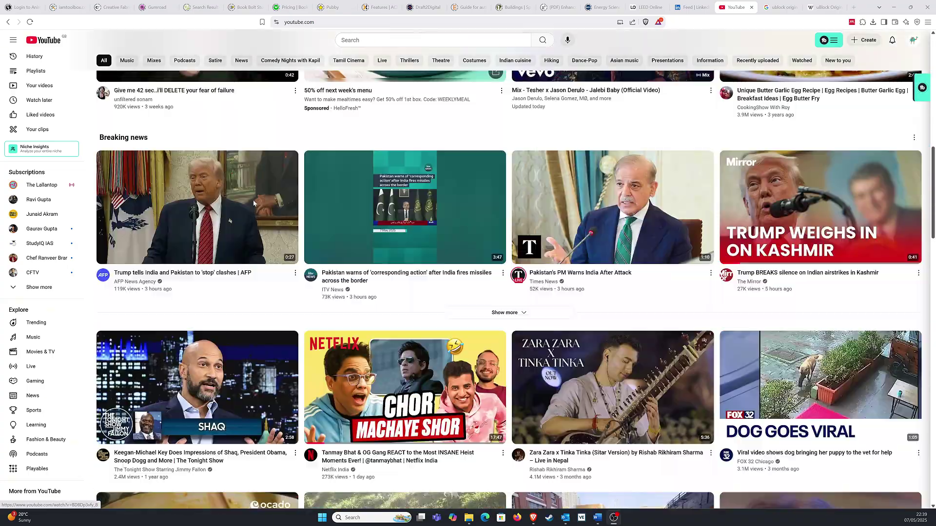
{"action": "scroll", "coordinate": [253, 213], "scroll_direction": "down", "scroll_amount": 4}
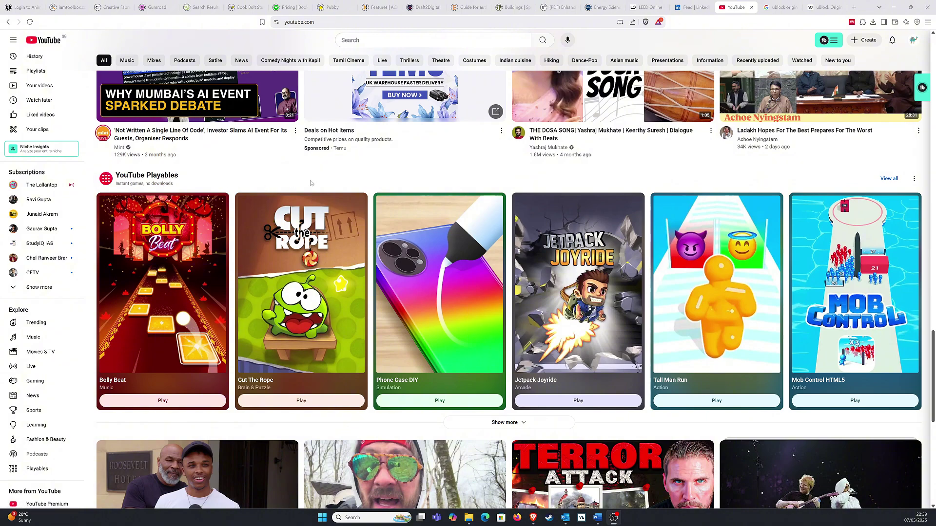
{"action": "scroll", "coordinate": [322, 179], "scroll_direction": "up", "scroll_amount": 8}
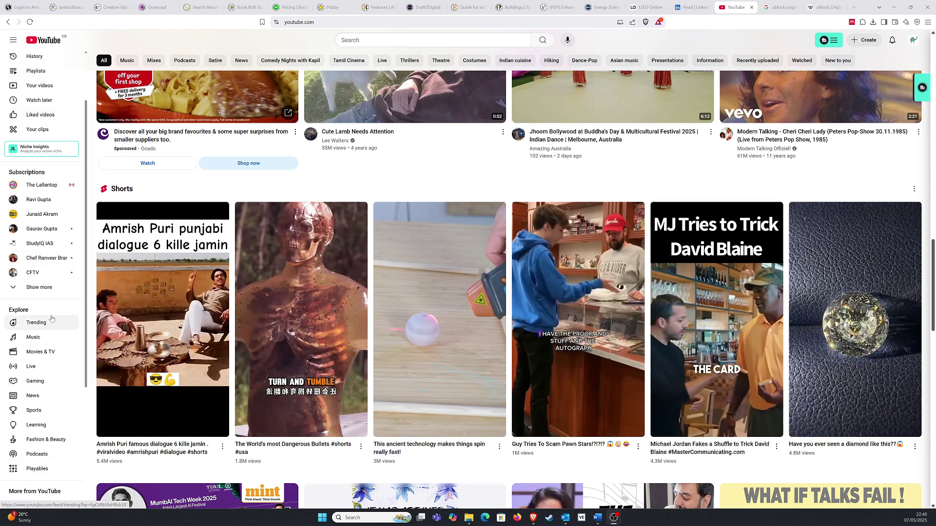
{"action": "scroll", "coordinate": [698, 259], "scroll_direction": "up", "scroll_amount": 10}
{"action": "scroll", "coordinate": [698, 259], "scroll_direction": "up", "scroll_amount": 5}
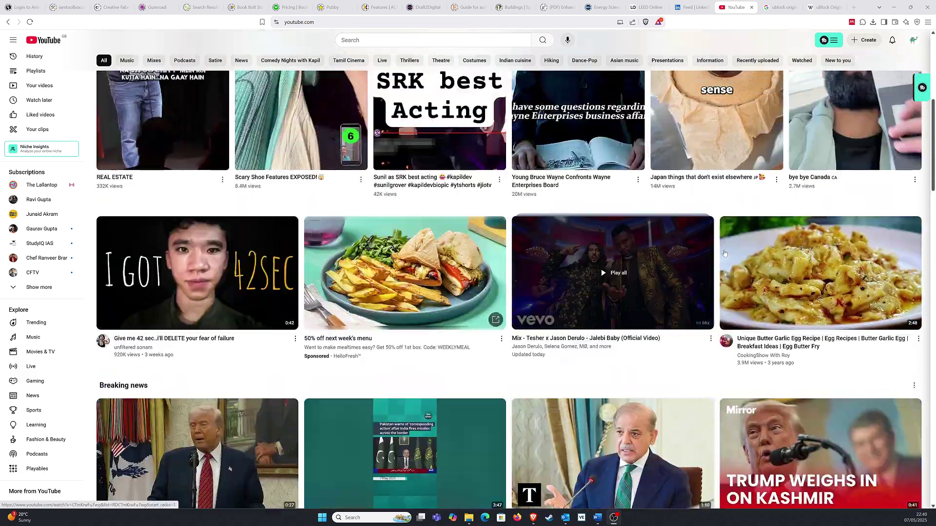
{"action": "scroll", "coordinate": [797, 165], "scroll_direction": "up", "scroll_amount": 7}
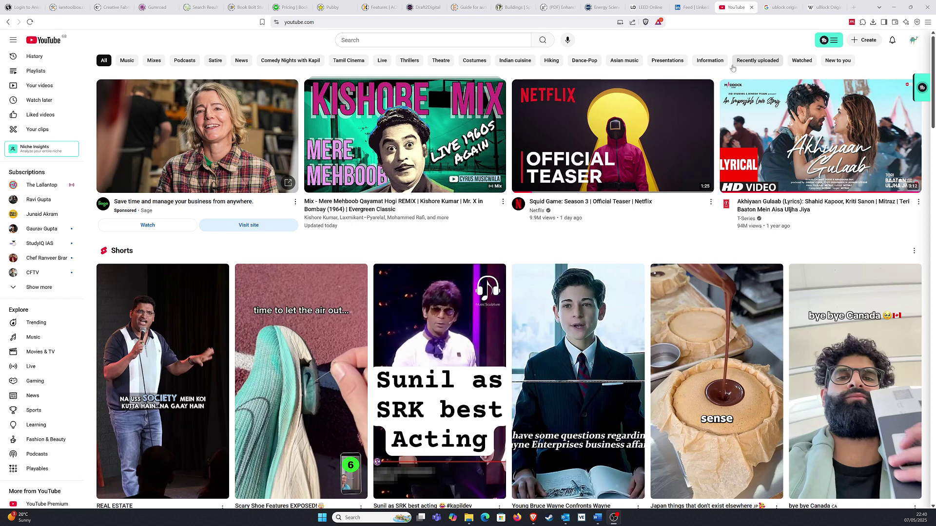
Step: View the Google results for uBlock Origin and its Wikipedia article in the already open pages
{"action": "left_click", "coordinate": [780, 7]}
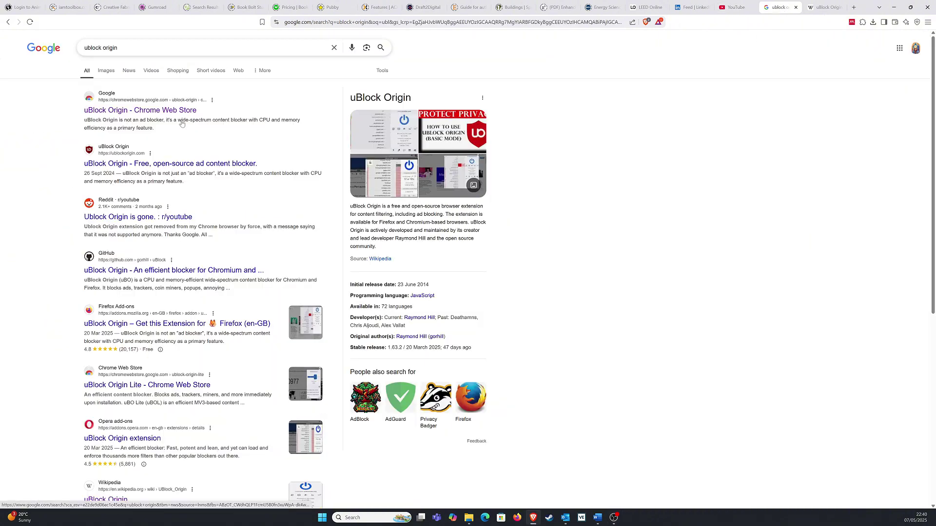
{"action": "left_click", "coordinate": [827, 13]}
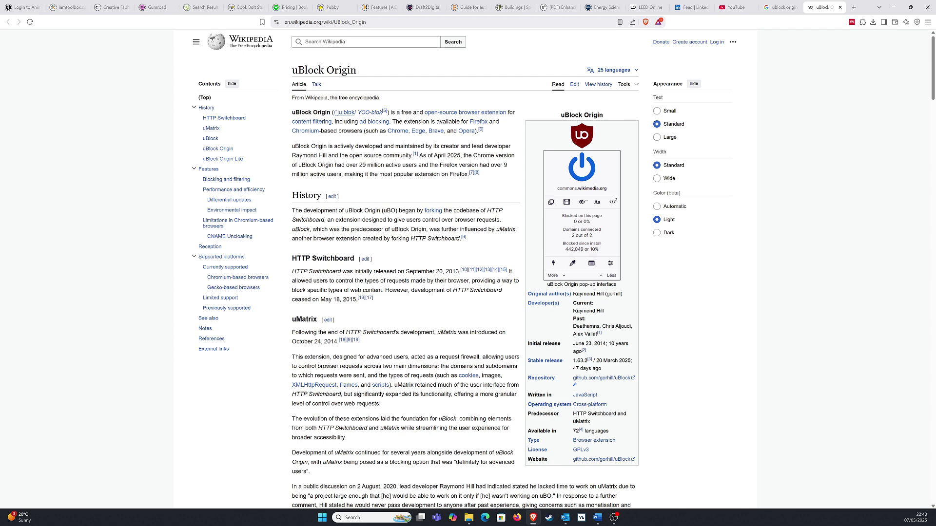
Step: Open uBlock Origin's Chrome Web Store page from the Google results and add the extension to Brave
{"action": "left_click", "coordinate": [781, 8]}
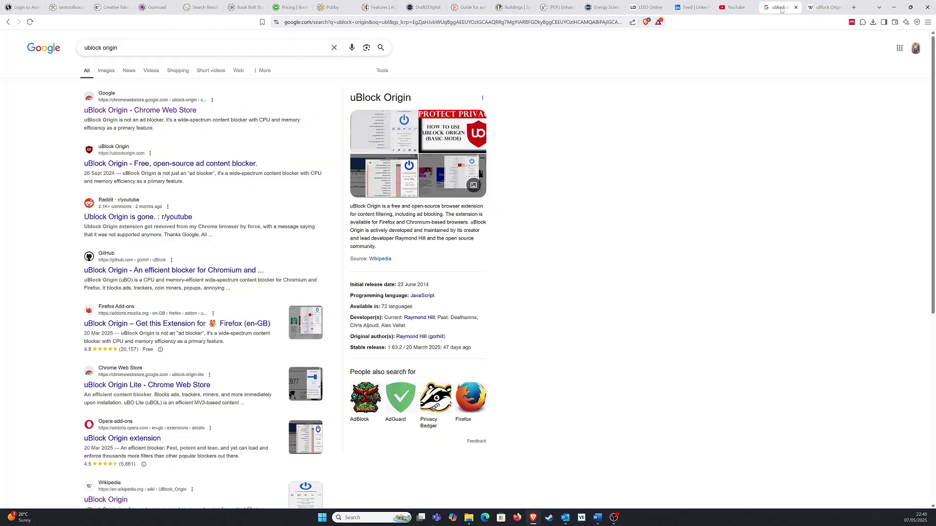
{"action": "left_click", "coordinate": [152, 112]}
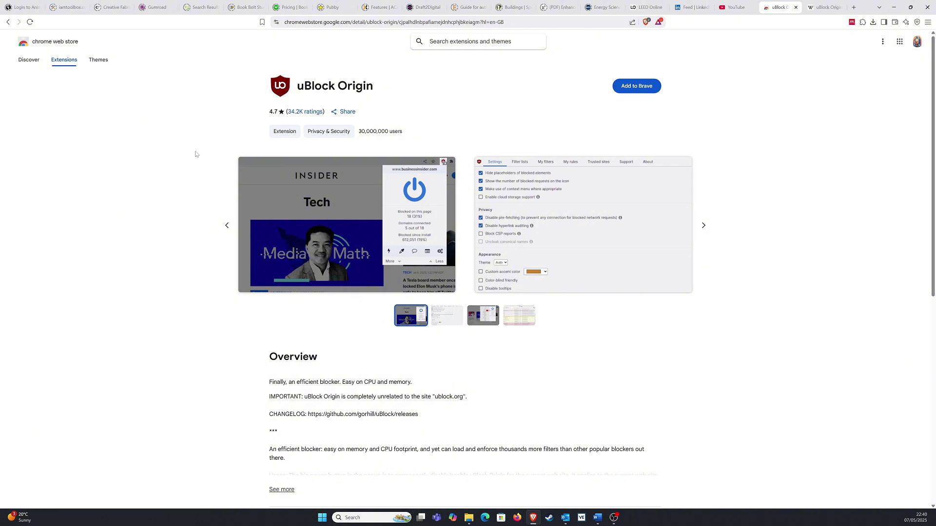
{"action": "left_click", "coordinate": [637, 88]}
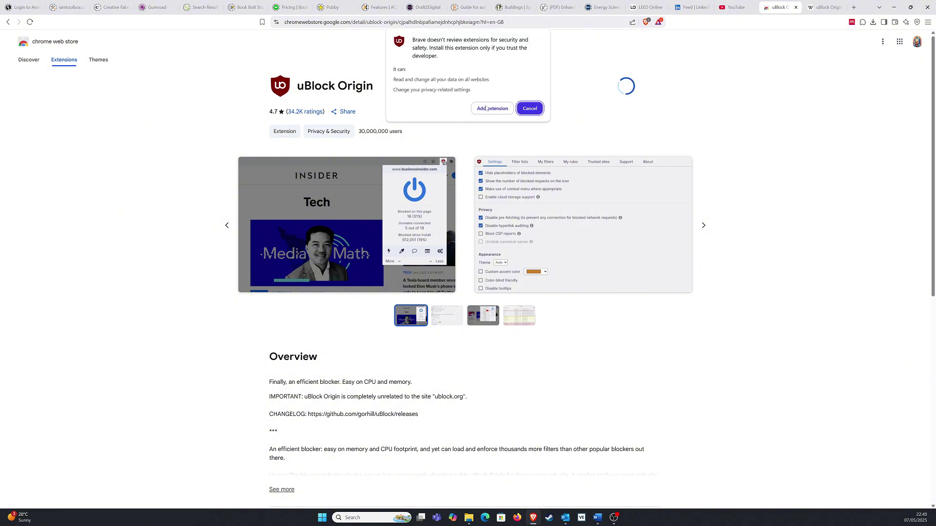
{"action": "left_click", "coordinate": [491, 108]}
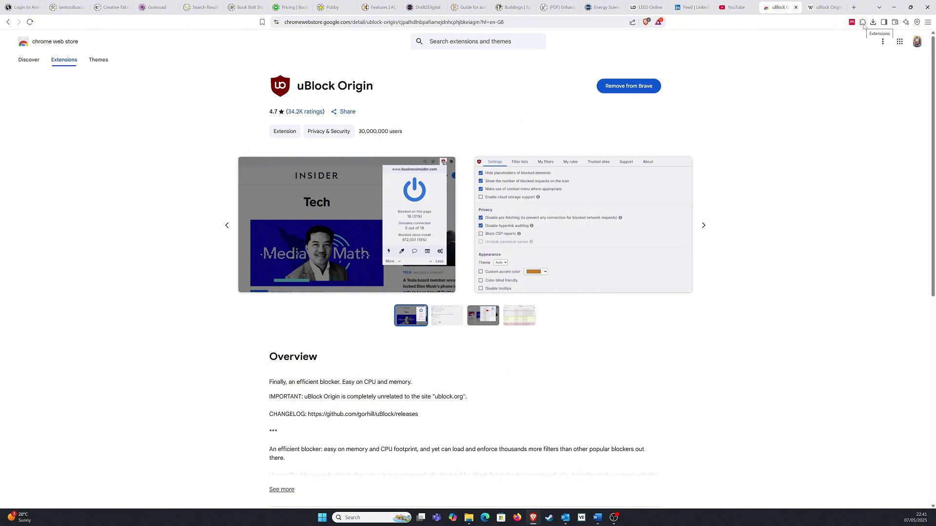
Step: Open the uBlock Origin dashboard from the installed extension and show its custom filters editor
{"action": "left_click", "coordinate": [863, 23]}
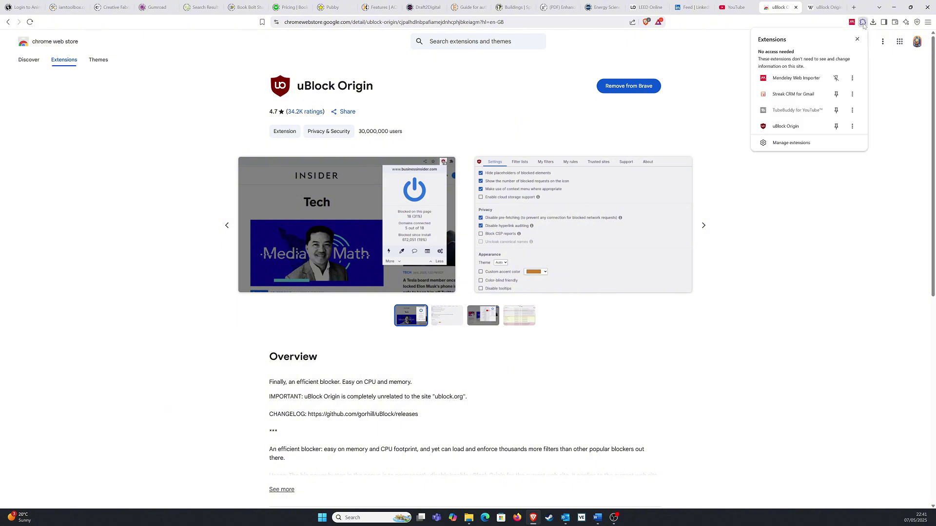
{"action": "left_click", "coordinate": [794, 130]}
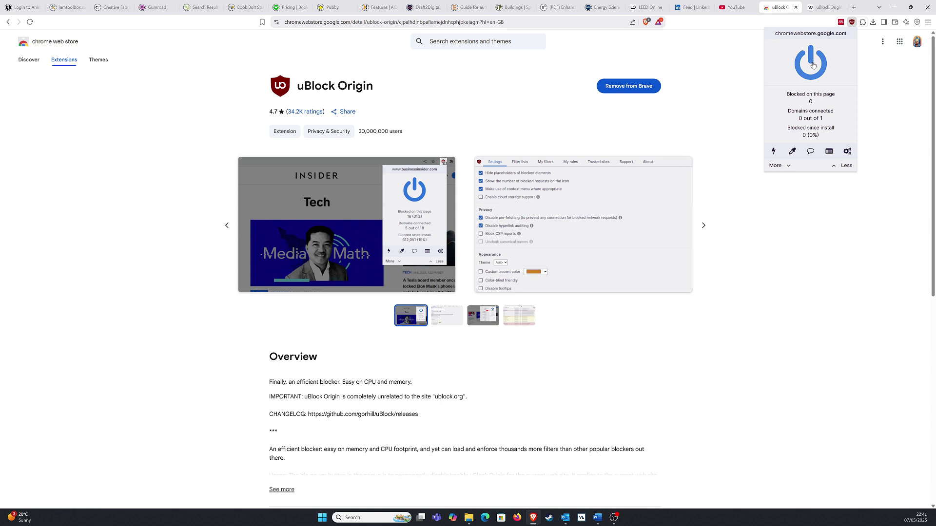
{"action": "left_click", "coordinate": [848, 152]}
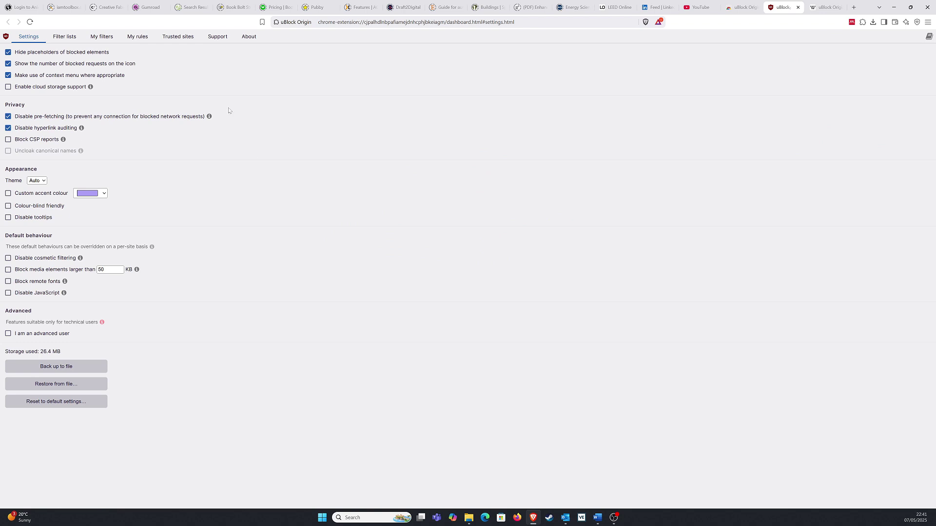
{"action": "left_click", "coordinate": [103, 38]}
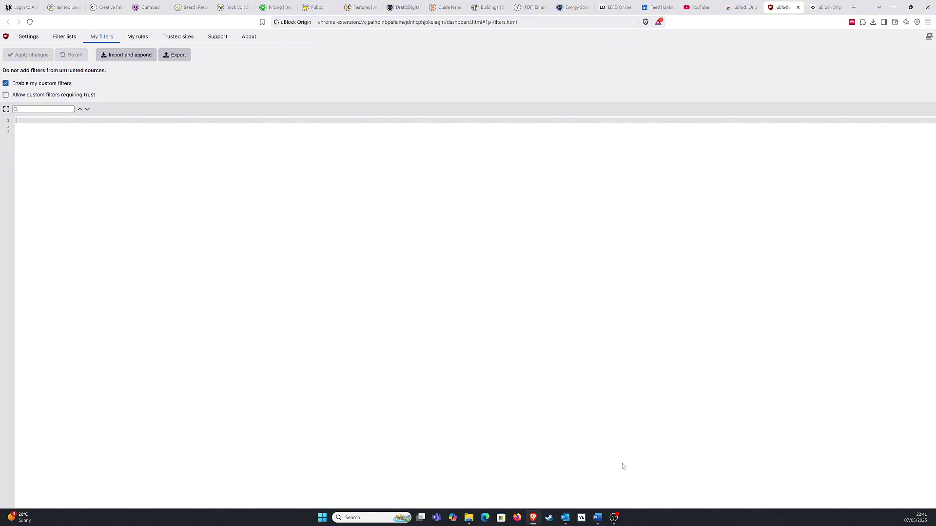
Step: Switch to Word, look over the YouTube filter rules in Document1 and copy the entire text
{"action": "left_click", "coordinate": [599, 518]}
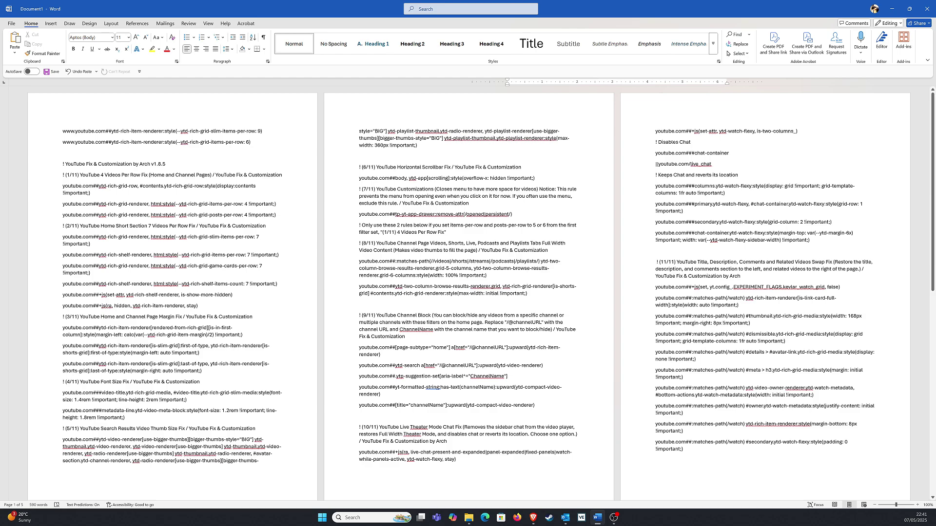
{"action": "scroll", "coordinate": [467, 293], "scroll_direction": "down", "scroll_amount": 4}
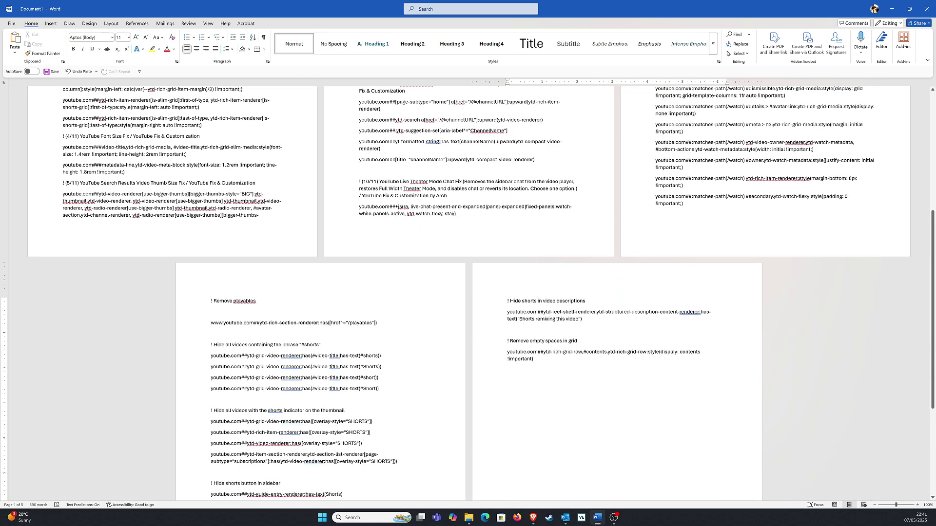
{"action": "scroll", "coordinate": [468, 292], "scroll_direction": "up", "scroll_amount": 4}
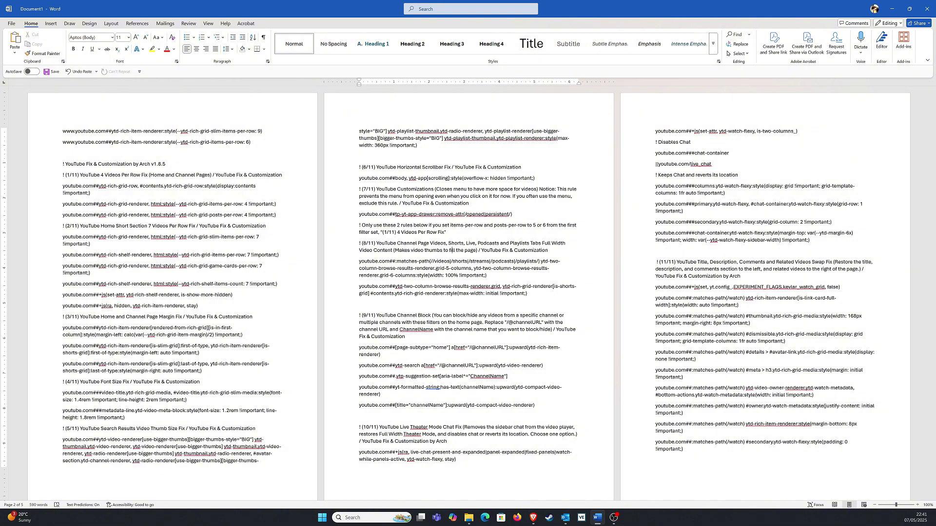
{"action": "key", "text": "ctrl+a"}
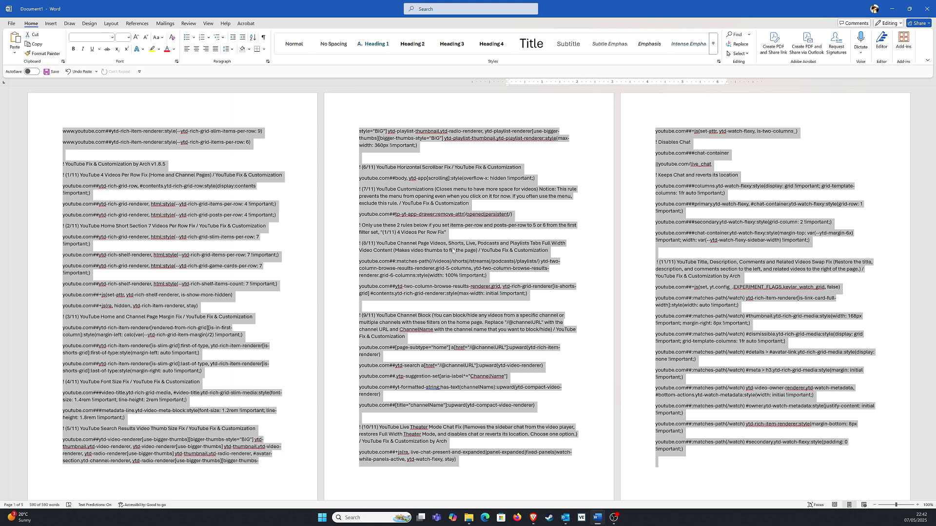
Step: Return to uBlock Origin's custom filters, paste the copied YouTube rules into the empty list and apply the changes
{"action": "left_click", "coordinate": [892, 9]}
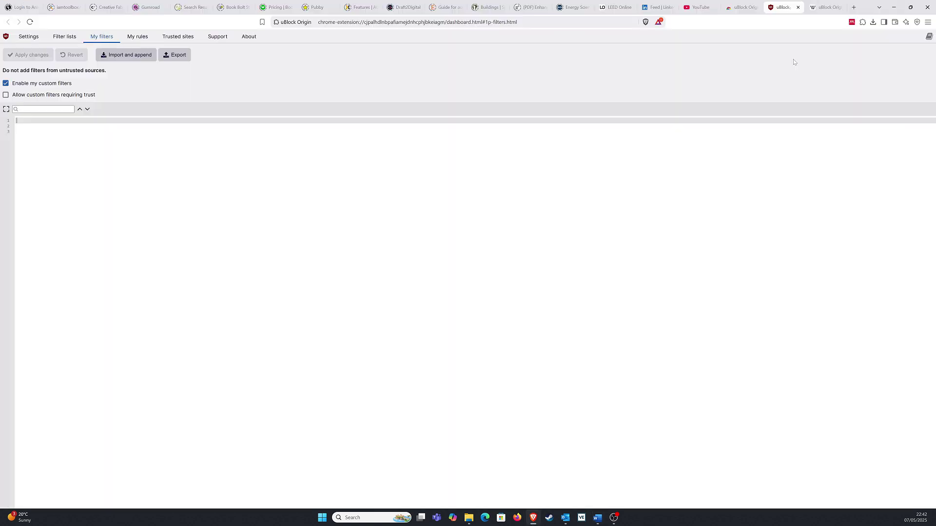
{"action": "left_click", "coordinate": [269, 207]}
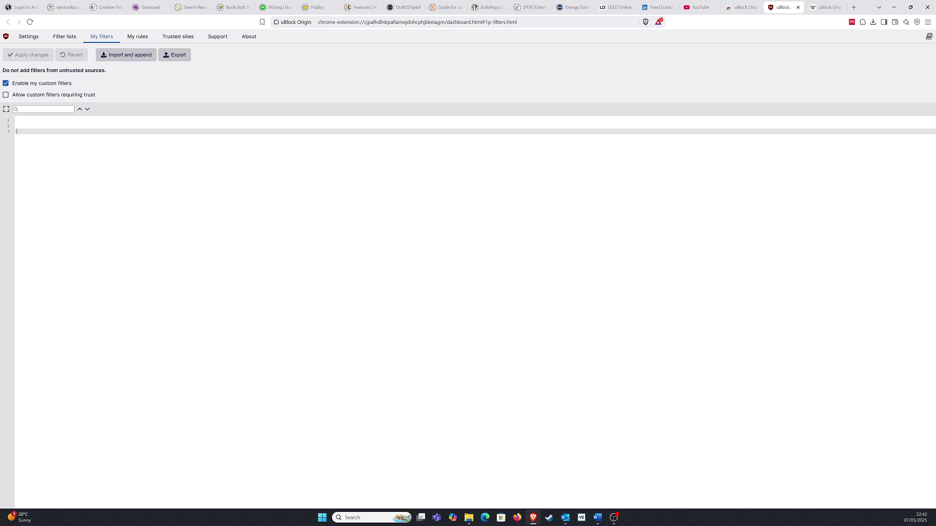
{"action": "key", "text": "ctrl+v"}
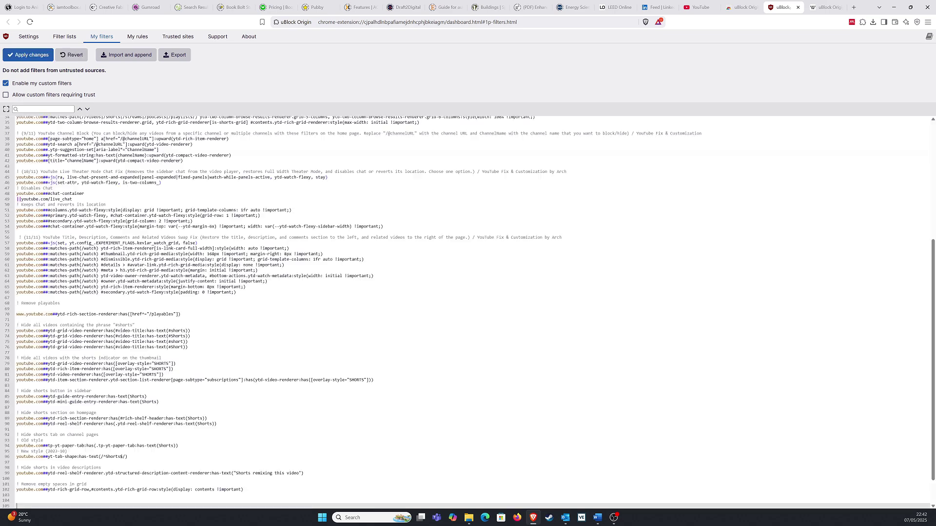
{"action": "left_click", "coordinate": [32, 56]}
Step: Review the custom filter rules, highlighting the "YouTube 4 Videos Per Row Fix" and "Remove playables" comments and checking the Shorts-hiding sections
{"action": "scroll", "coordinate": [468, 312], "scroll_direction": "up", "scroll_amount": 5}
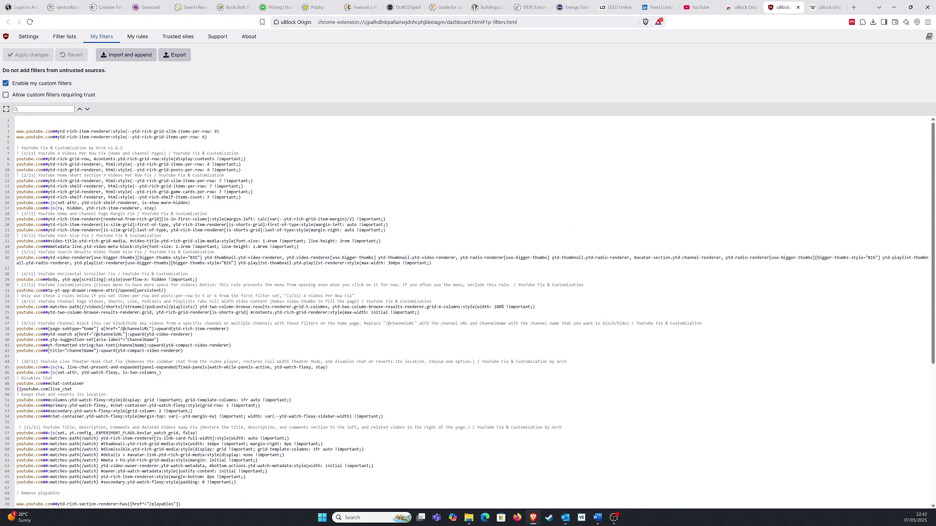
{"action": "left_click_drag", "start_coordinate": [38, 153], "coordinate": [238, 153]}
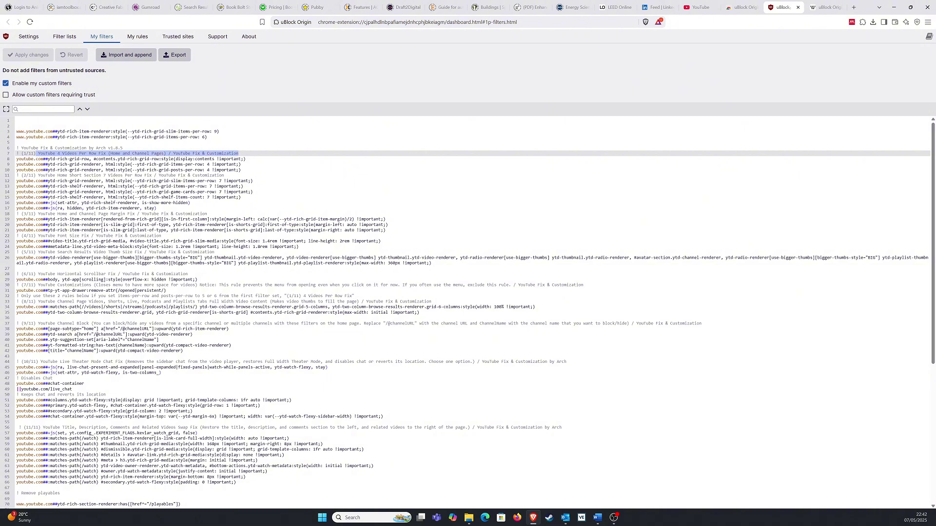
{"action": "left_click", "coordinate": [94, 159]}
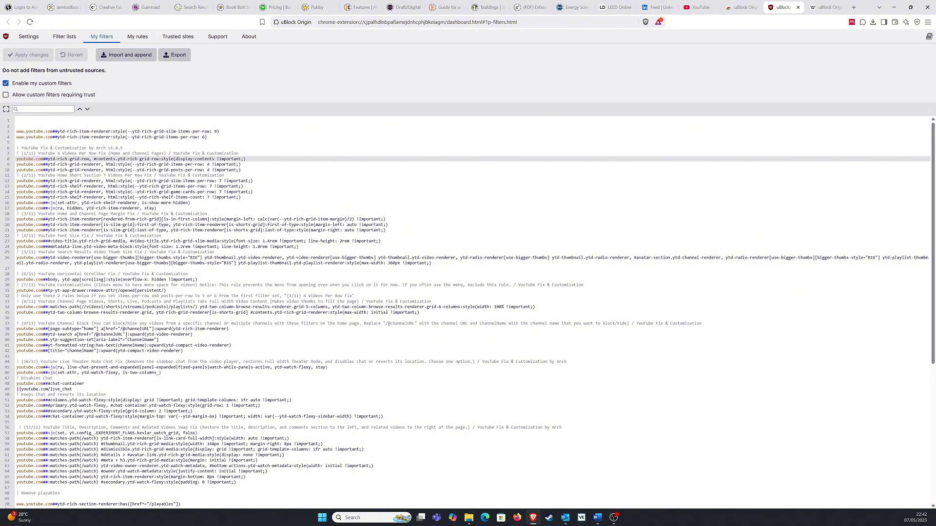
{"action": "scroll", "coordinate": [468, 311], "scroll_direction": "down", "scroll_amount": 3}
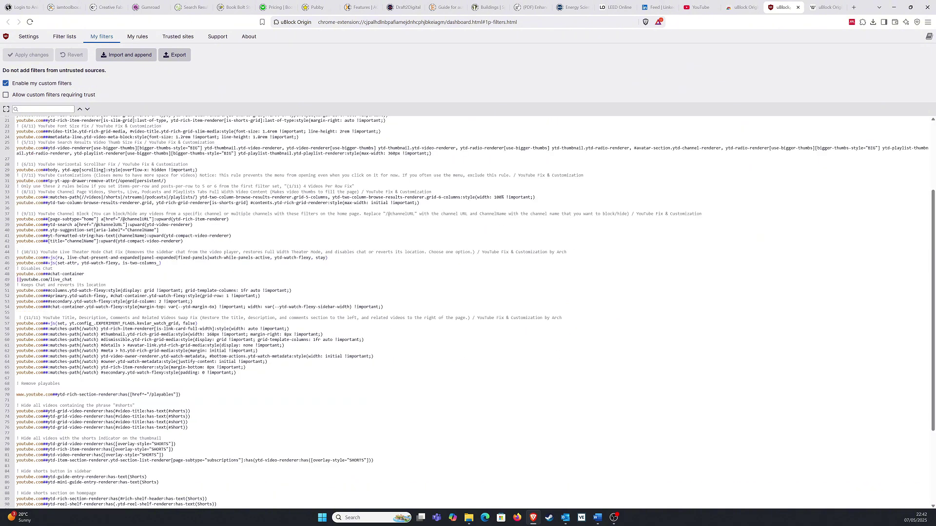
{"action": "scroll", "coordinate": [467, 312], "scroll_direction": "down", "scroll_amount": 2}
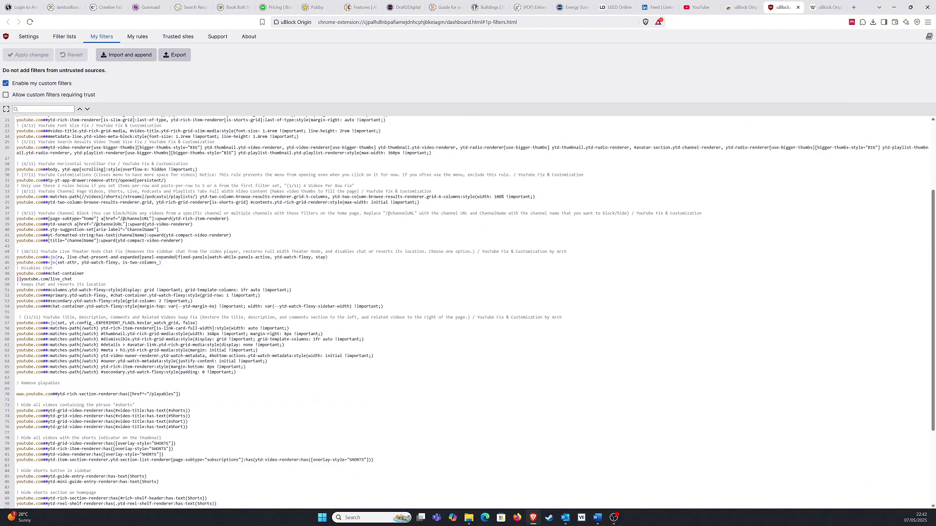
{"action": "left_click_drag", "start_coordinate": [60, 310], "coordinate": [22, 310]}
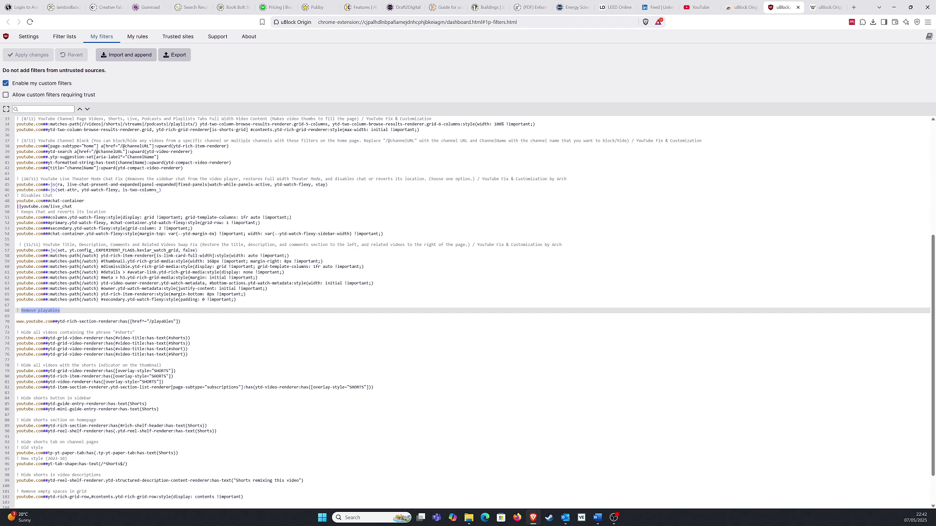
{"action": "scroll", "coordinate": [468, 310], "scroll_direction": "down", "scroll_amount": 2}
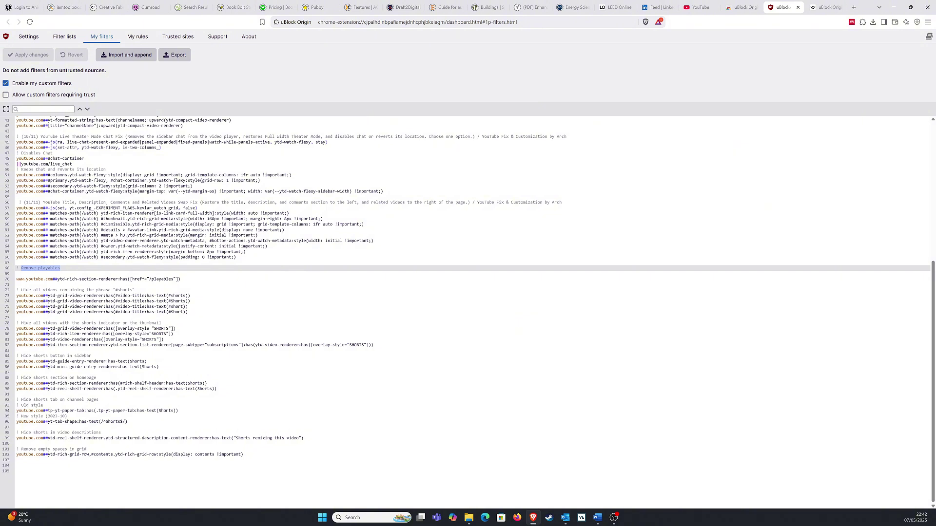
{"action": "scroll", "coordinate": [203, 192], "scroll_direction": "up", "scroll_amount": 5}
{"action": "left_click", "coordinate": [204, 191]}
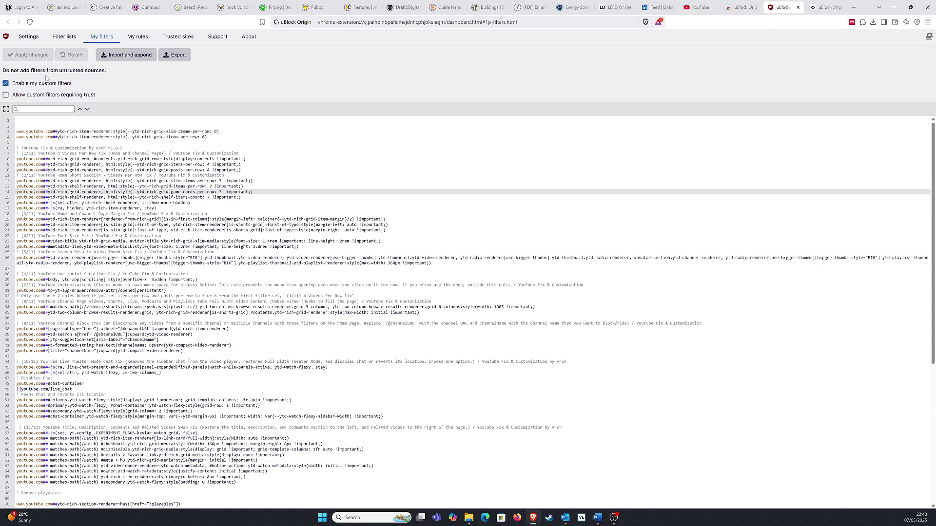
Step: Return to the YouTube home page and reload it with the custom filters active
{"action": "left_click", "coordinate": [699, 7]}
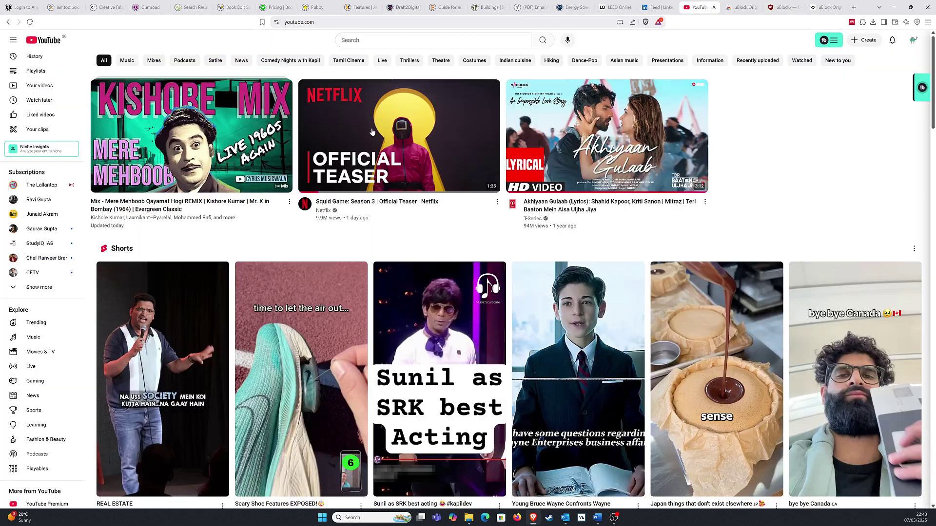
{"action": "left_click", "coordinate": [30, 22]}
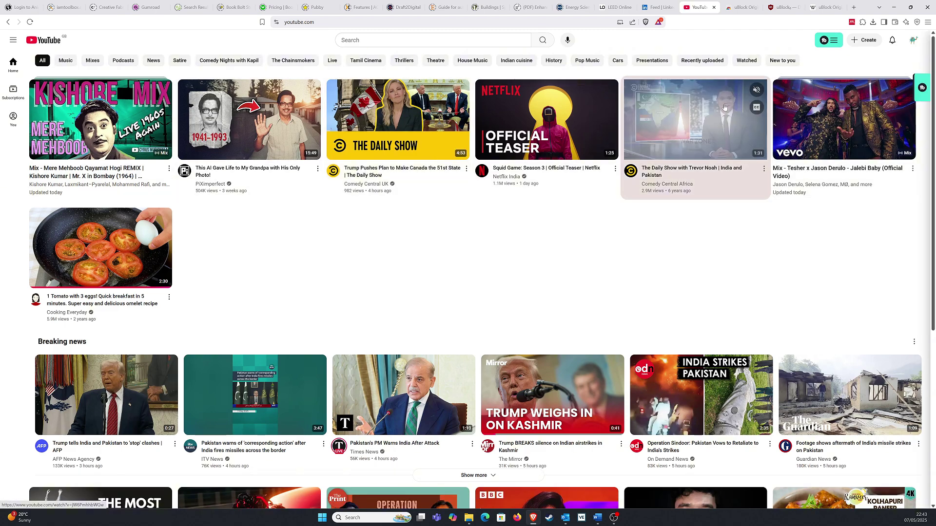
Step: Check the layout of the filtered home feed and open the video "The #1 Fat Burning Exercise (99% of People Don't Know About)"
{"action": "scroll", "coordinate": [93, 96], "scroll_direction": "down", "scroll_amount": 3}
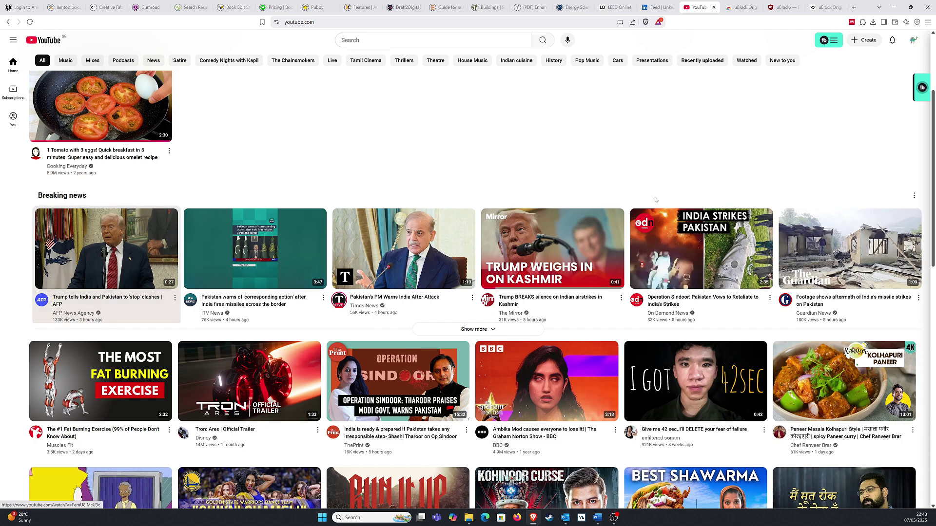
{"action": "scroll", "coordinate": [655, 200], "scroll_direction": "down", "scroll_amount": 2}
{"action": "scroll", "coordinate": [674, 197], "scroll_direction": "down", "scroll_amount": 3}
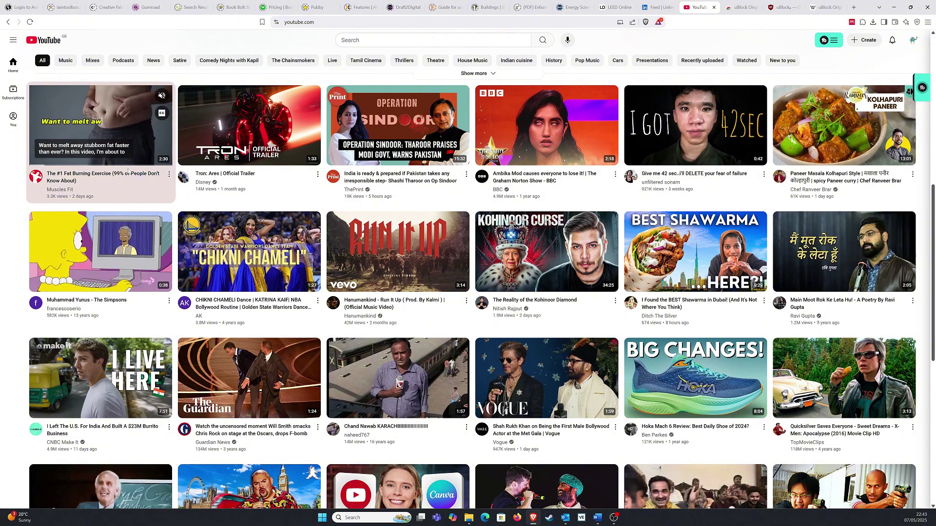
{"action": "left_click", "coordinate": [129, 172]}
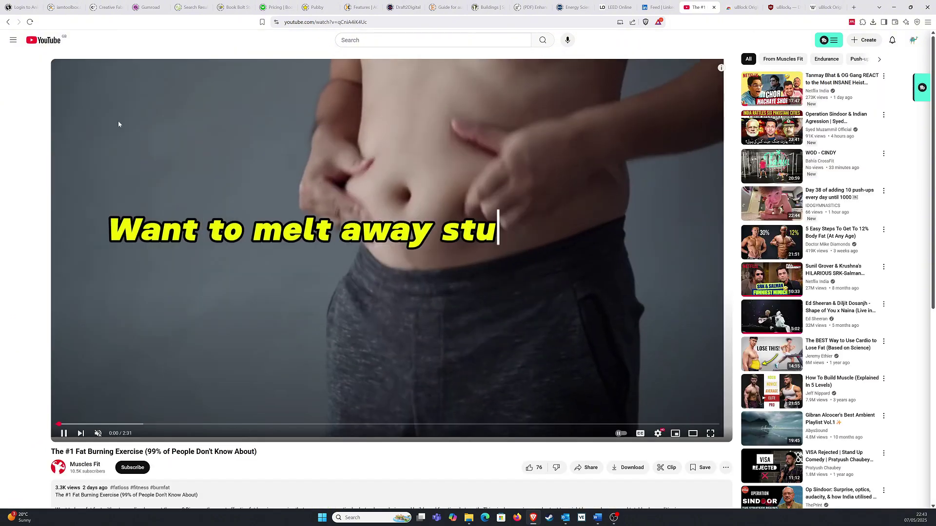
Step: Go back from the video to the YouTube home feed and check its rows for ads, Shorts and Playables
{"action": "key", "text": "alt+Left"}
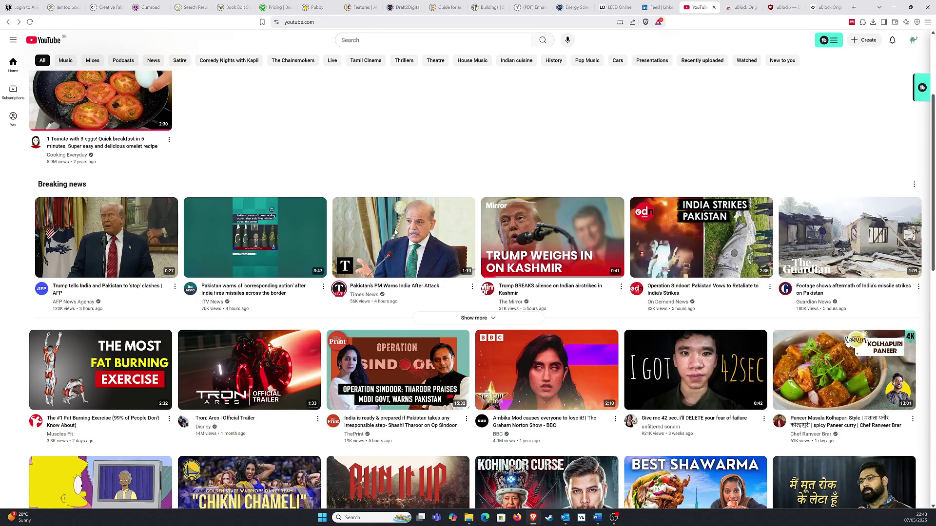
{"action": "scroll", "coordinate": [394, 233], "scroll_direction": "down", "scroll_amount": 14}
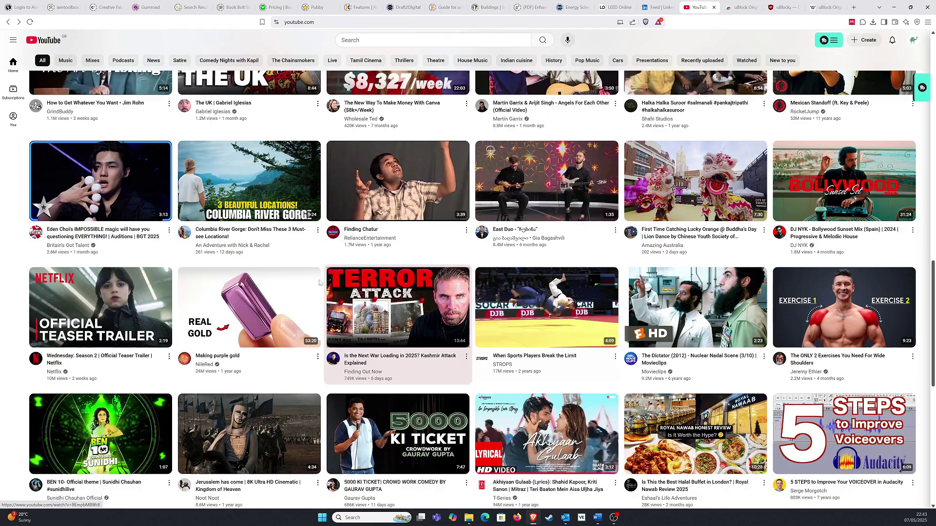
{"action": "scroll", "coordinate": [689, 223], "scroll_direction": "up", "scroll_amount": 15}
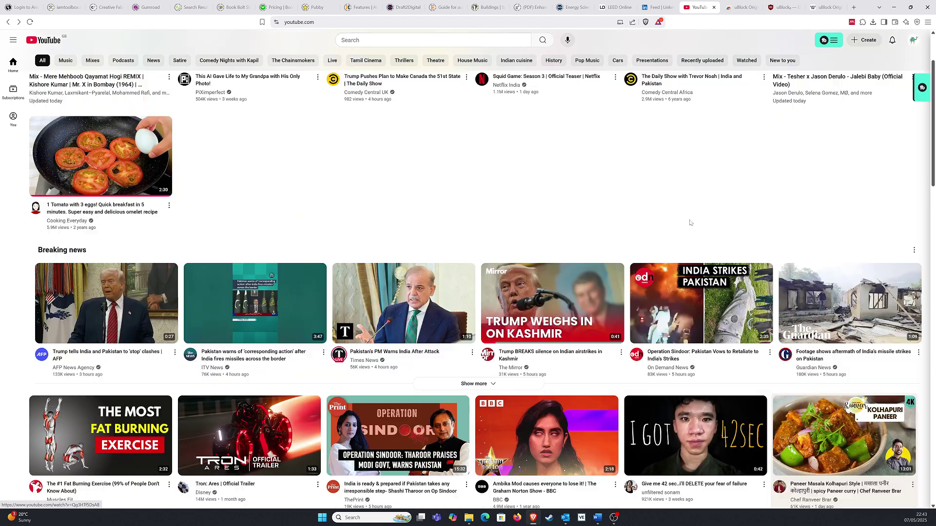
{"action": "scroll", "coordinate": [690, 222], "scroll_direction": "up", "scroll_amount": 2}
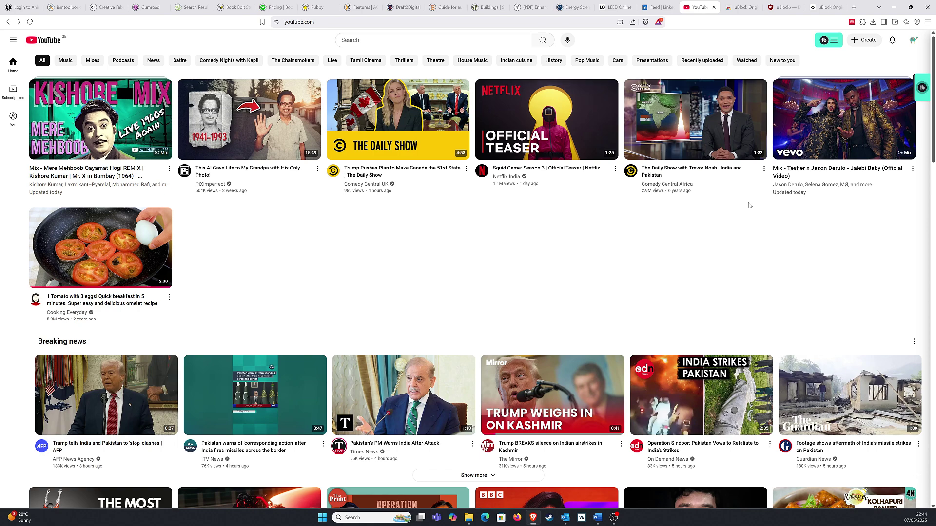
Step: Look over the full custom filter list in uBlock Origin once more and return to the YouTube home page
{"action": "left_click", "coordinate": [781, 8]}
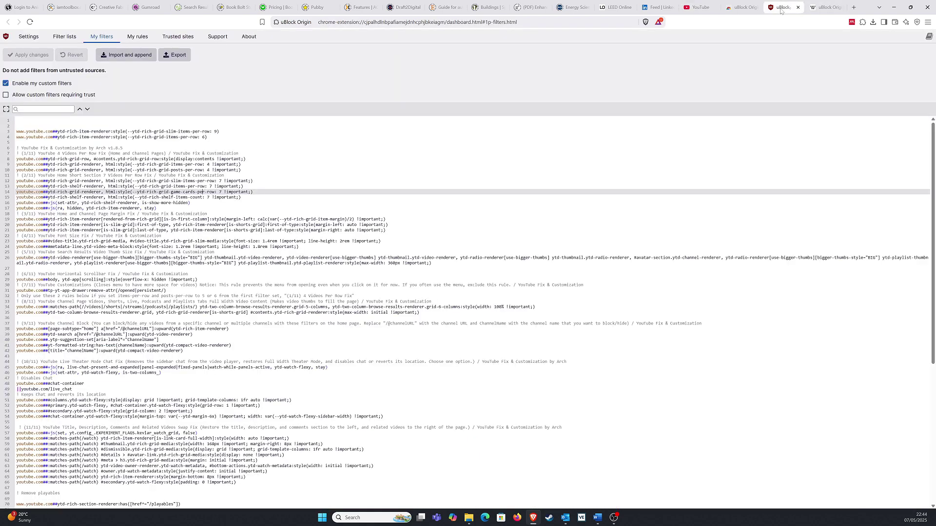
{"action": "scroll", "coordinate": [204, 191], "scroll_direction": "down", "scroll_amount": 2}
{"action": "scroll", "coordinate": [203, 191], "scroll_direction": "up", "scroll_amount": 2}
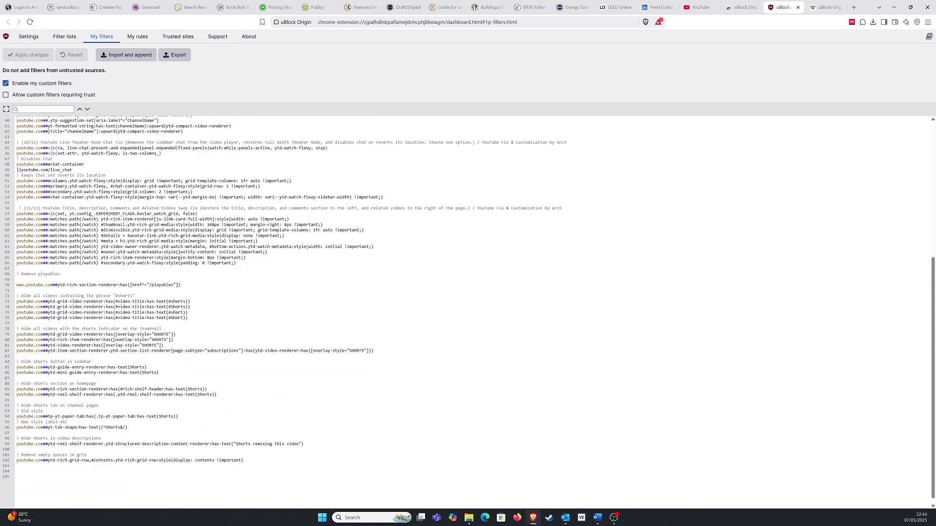
{"action": "left_click", "coordinate": [204, 191]}
{"action": "left_click", "coordinate": [701, 7]}
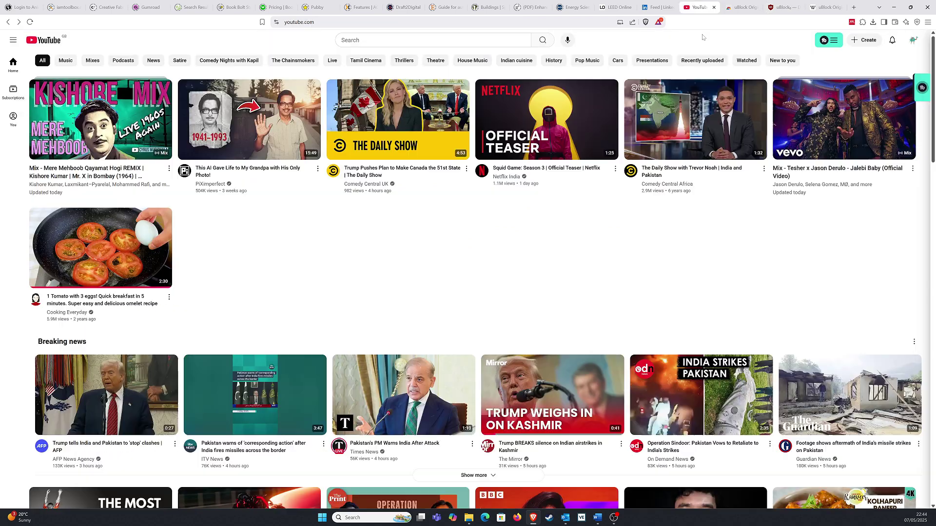